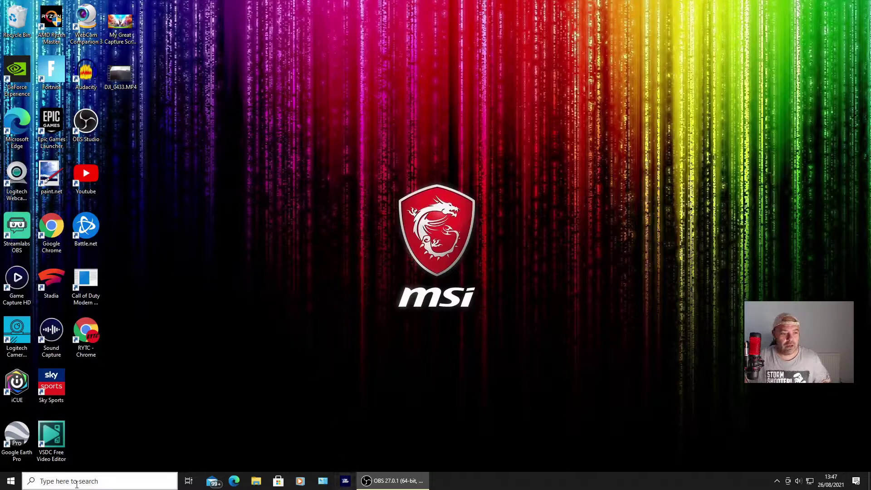
- Open Windows Settings from the Start menu and go to System Display settings
left_click(12, 482)
left_click(11, 439)
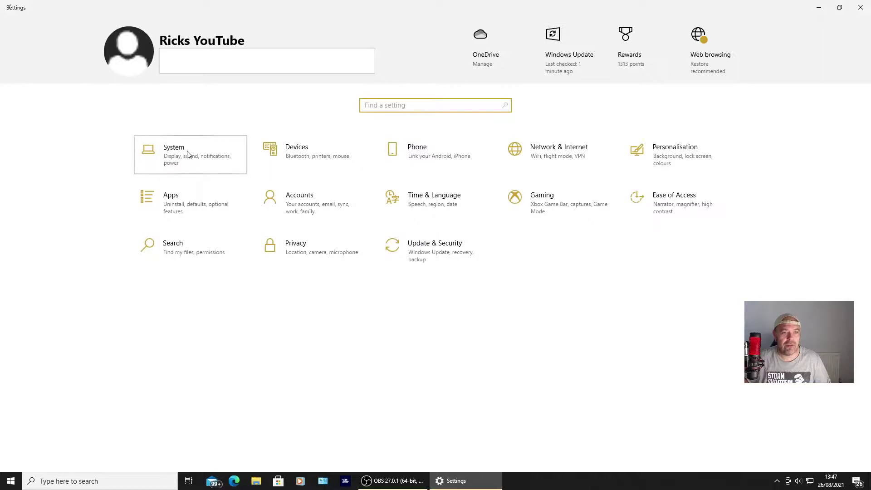
left_click(186, 153)
scroll(320, 275, "down", 5)
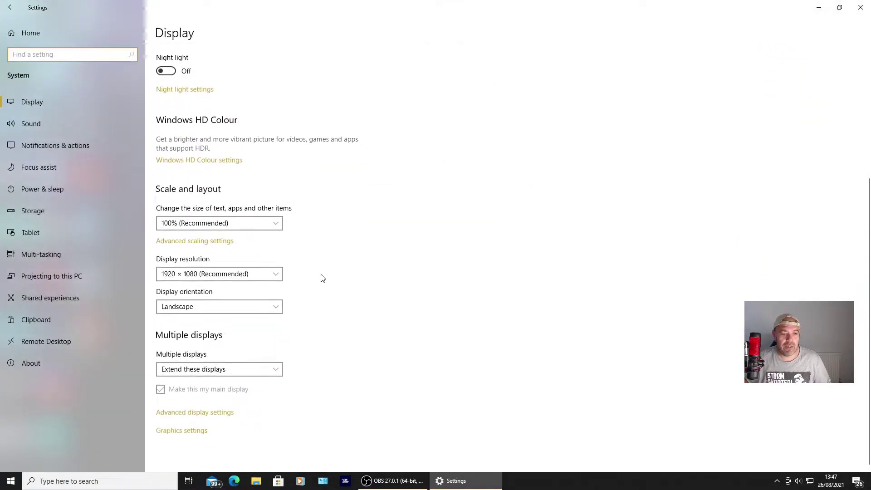
- Set the MSI G271 refresh rate to 120 Hz in Advanced display settings and keep it
left_click(194, 412)
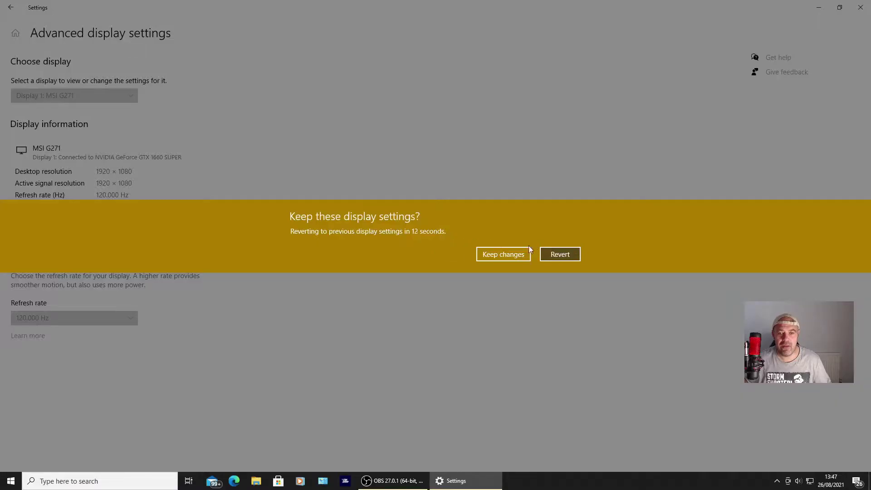
left_click(502, 253)
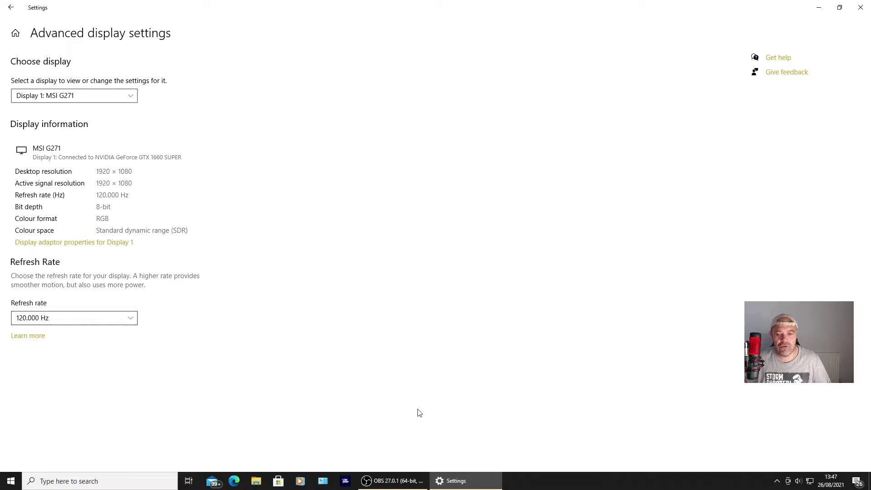
- Close the Settings window to return to the MSI wallpaper desktop
left_click(861, 7)
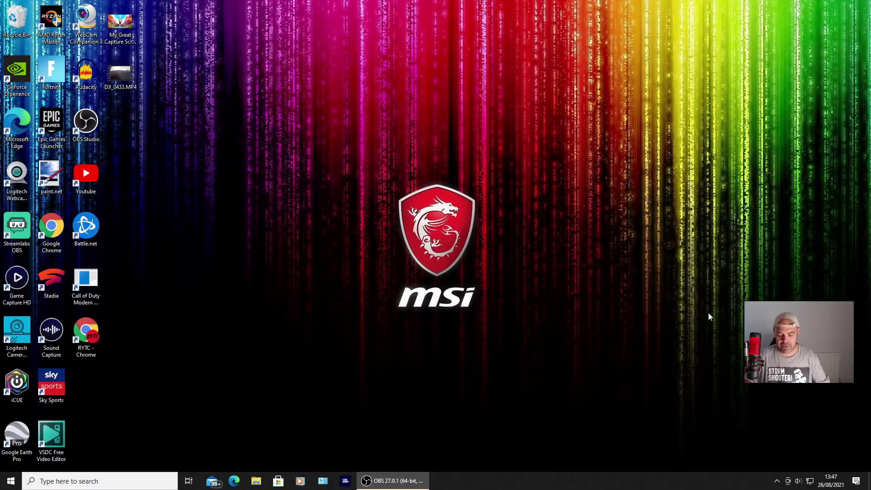